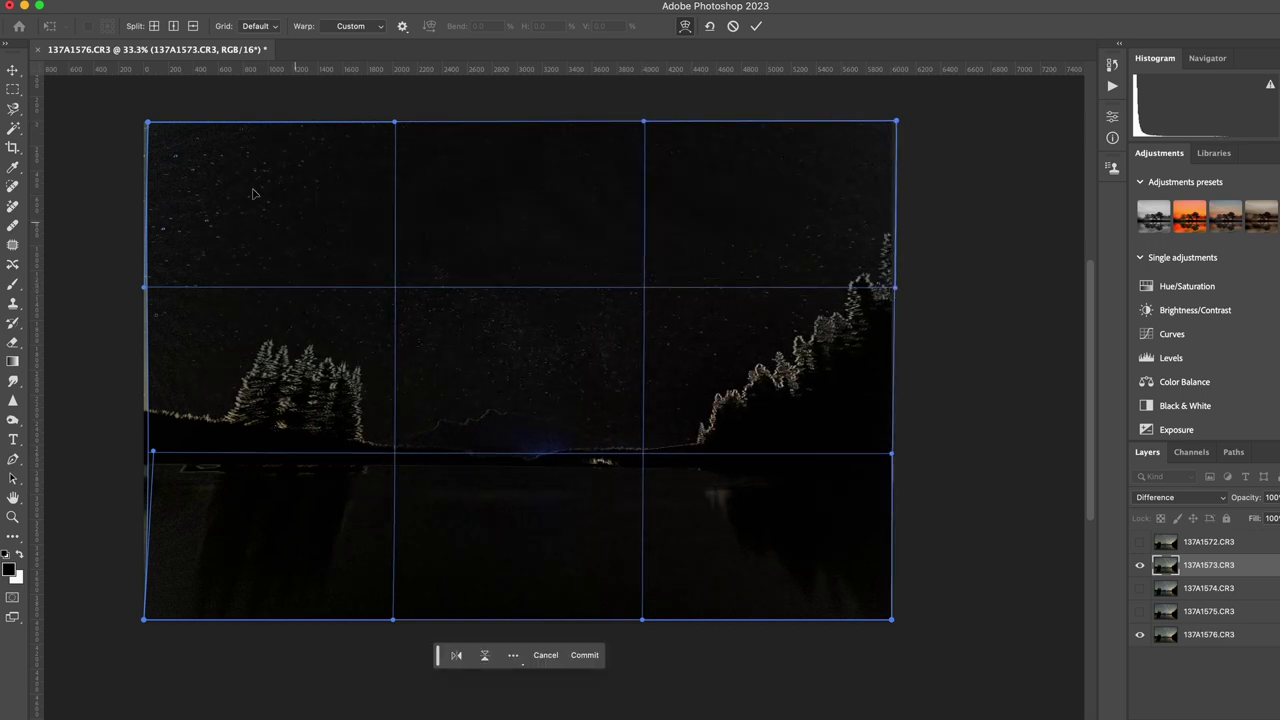
Nudge the upper-left corner of the 137A1573.CR3 warp slightly inward to align the stars and apply the transform
left_click_drag(148, 122, 150, 126)
key("Return")
Warp the 137A1572.CR3 layer in Difference mode, adjusting its edge and grid points until the stars align with 137A1576.CR3
left_click(1214, 546)
right_click(632, 254)
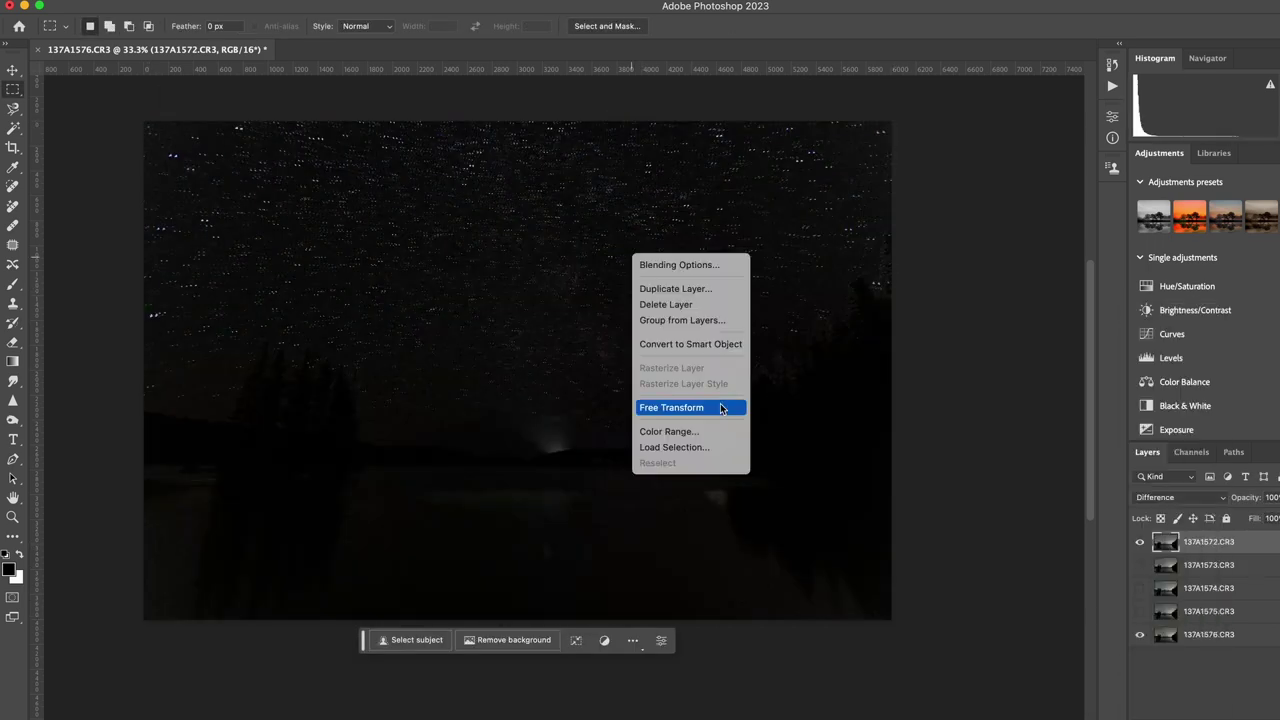
left_click(720, 407)
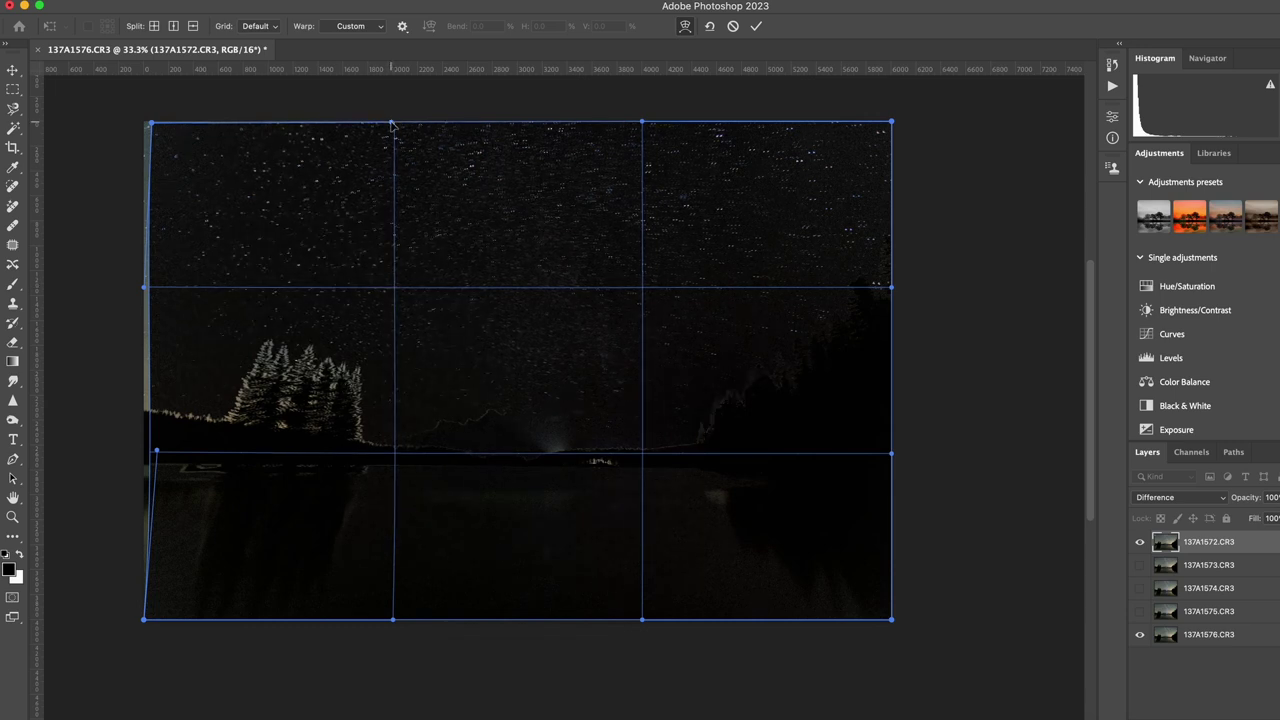
left_click_drag(891, 287, 899, 288)
left_click_drag(649, 121, 643, 121)
left_click_drag(393, 122, 395, 122)
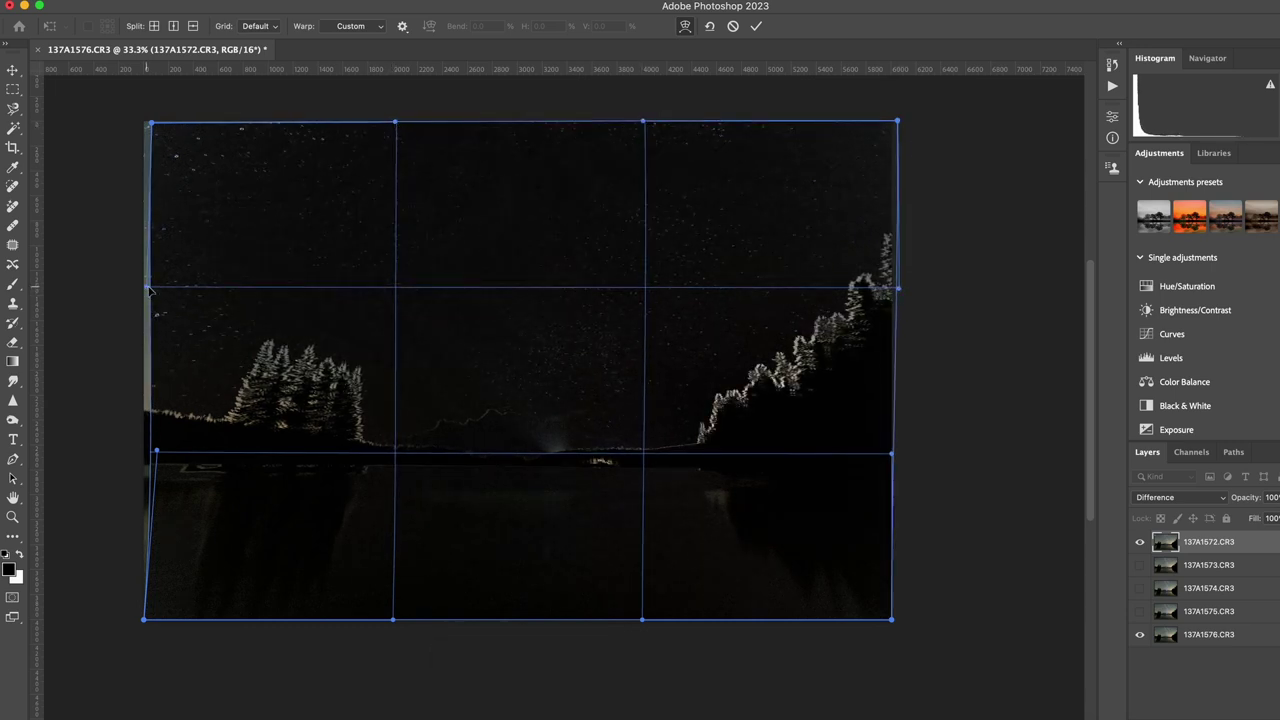
scroll(626, 454, "right", 1)
left_click_drag(625, 453, 625, 454)
left_click_drag(625, 121, 627, 121)
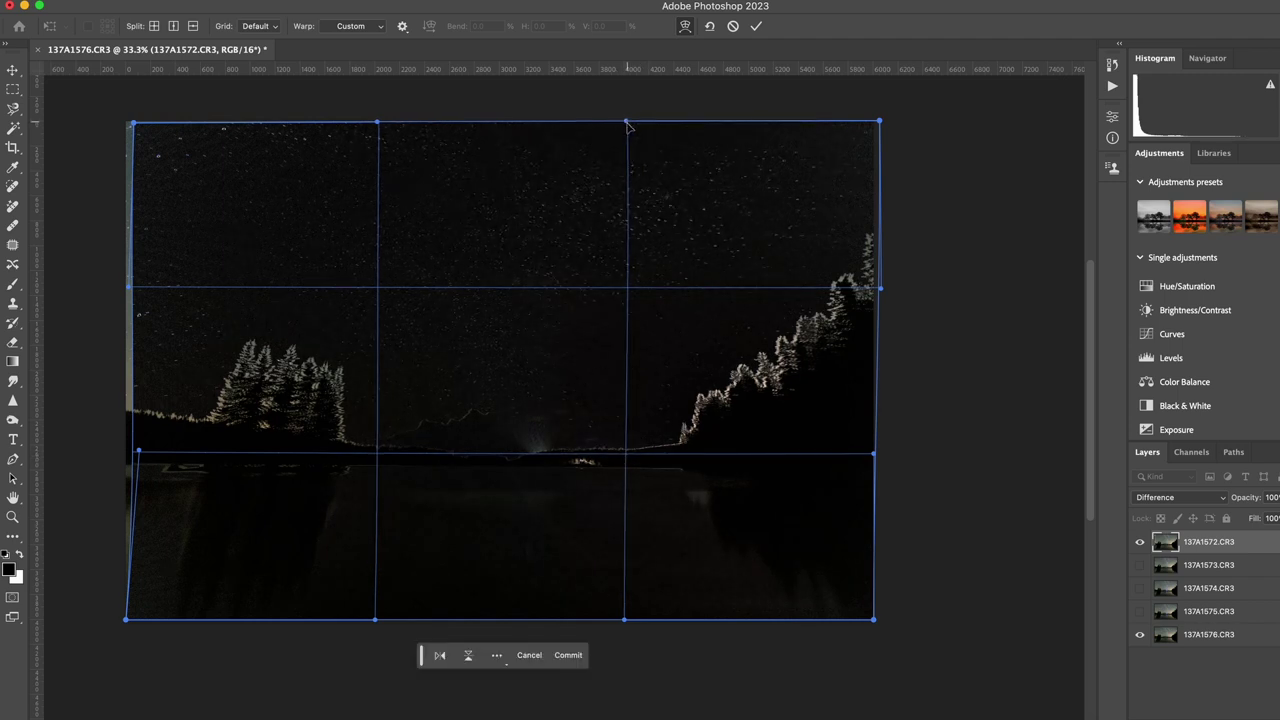
Show all five photo layers and reset the blend mode of the Difference layers to Normal
left_click(1141, 546)
left_click_drag(1140, 543, 1140, 611)
left_click(1180, 612)
left_click(1160, 194)
left_click(1200, 565)
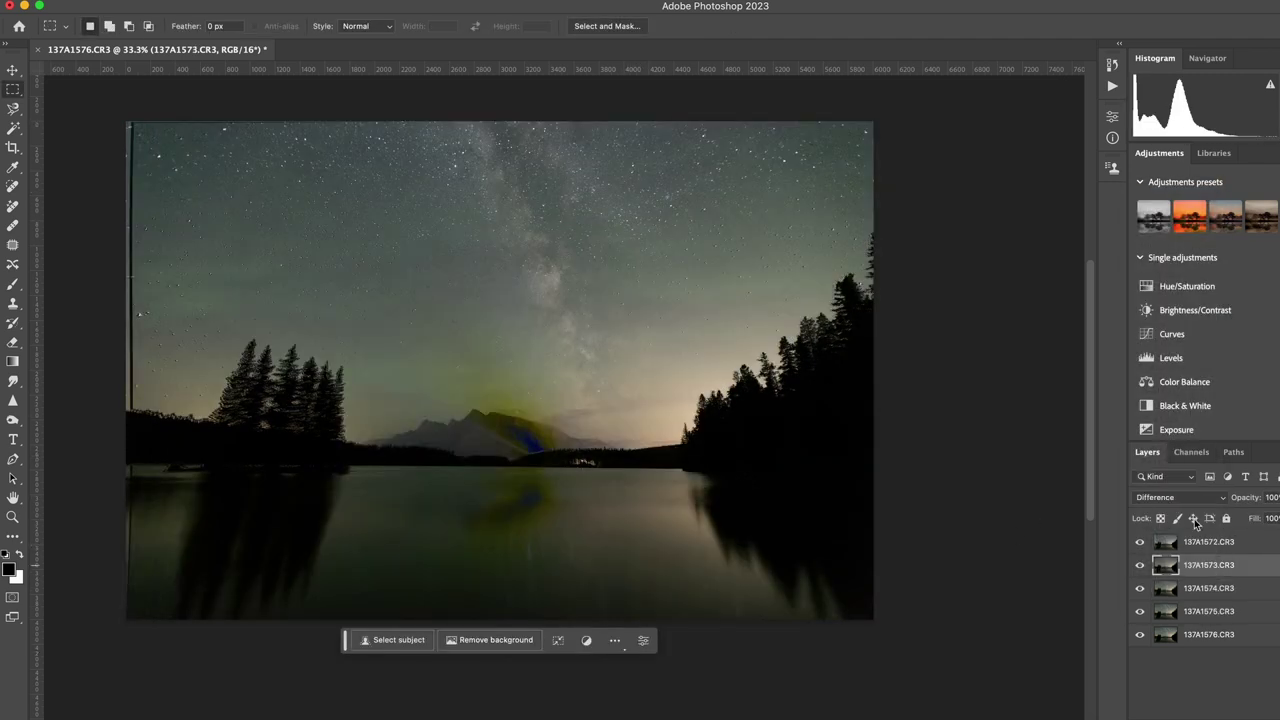
left_click(1180, 497)
left_click(1160, 194)
left_click(1204, 542)
left_click(1180, 497)
left_click(1160, 194)
Duplicate the 137A1576.CR3 layer as "137A1576.CR3 base" and place the copy beneath all other layers
left_click(1200, 634)
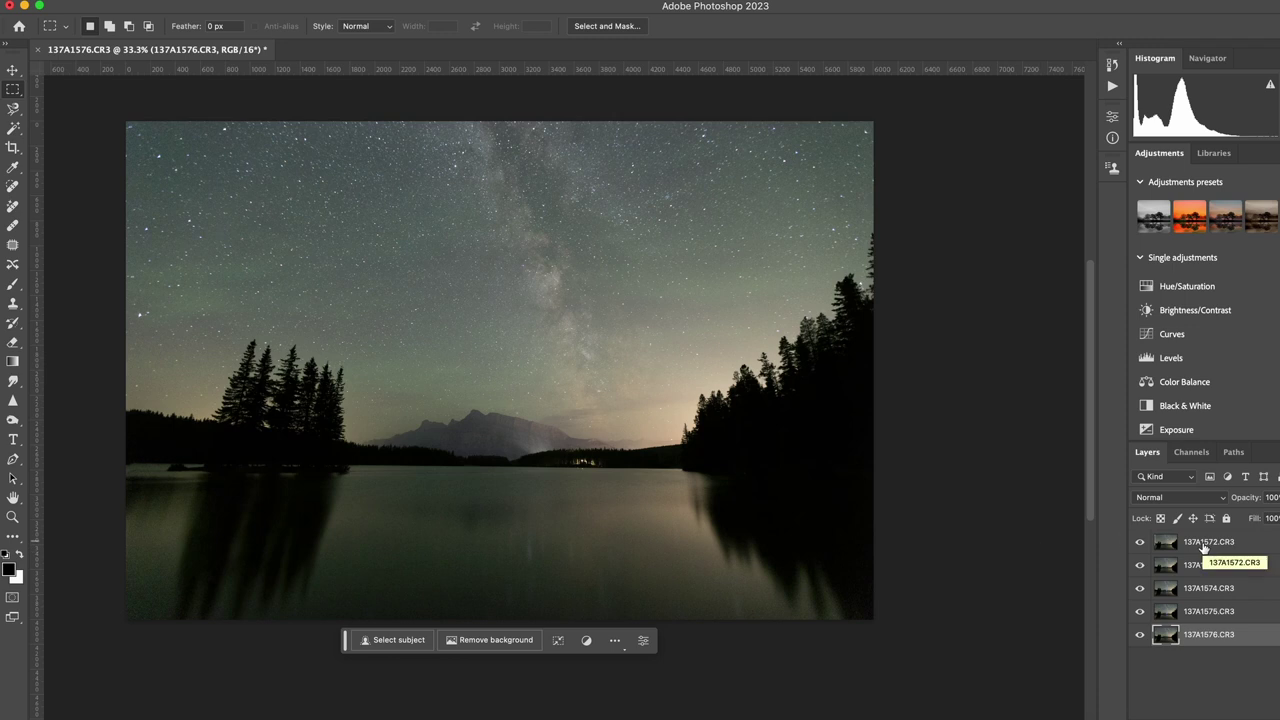
left_click(1203, 543)
left_click(1205, 636, "shift")
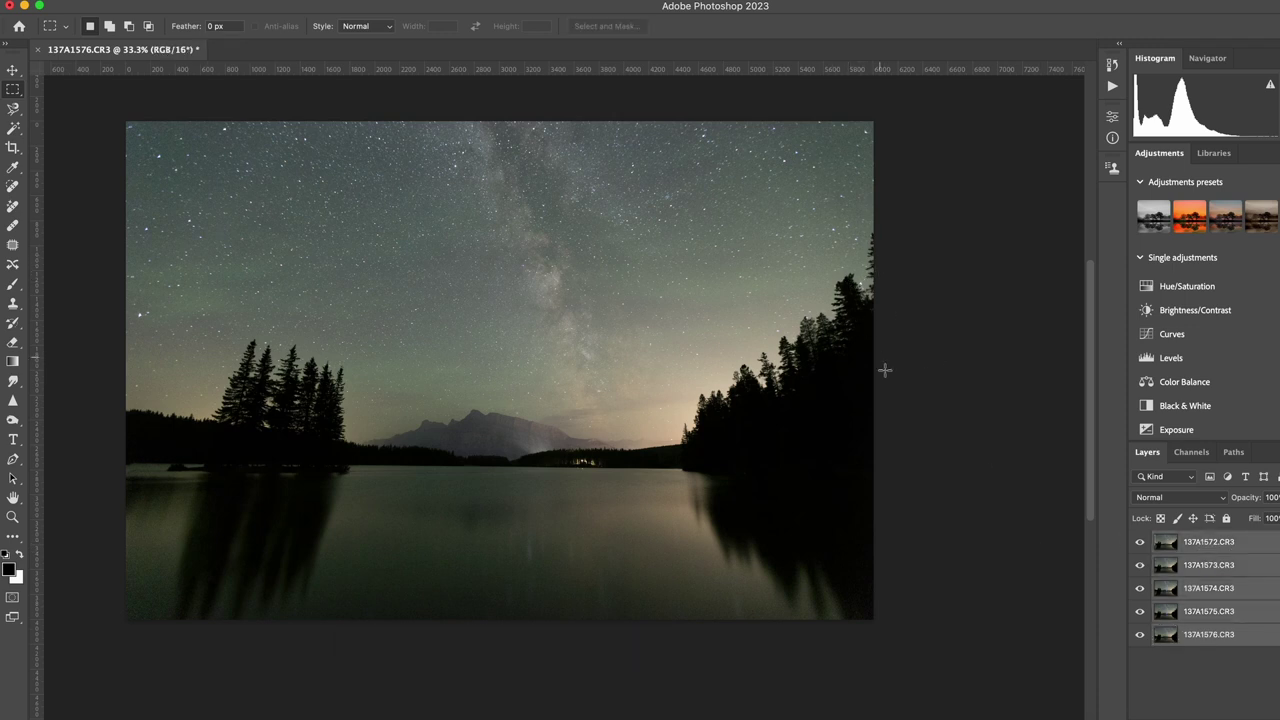
right_click(1232, 640)
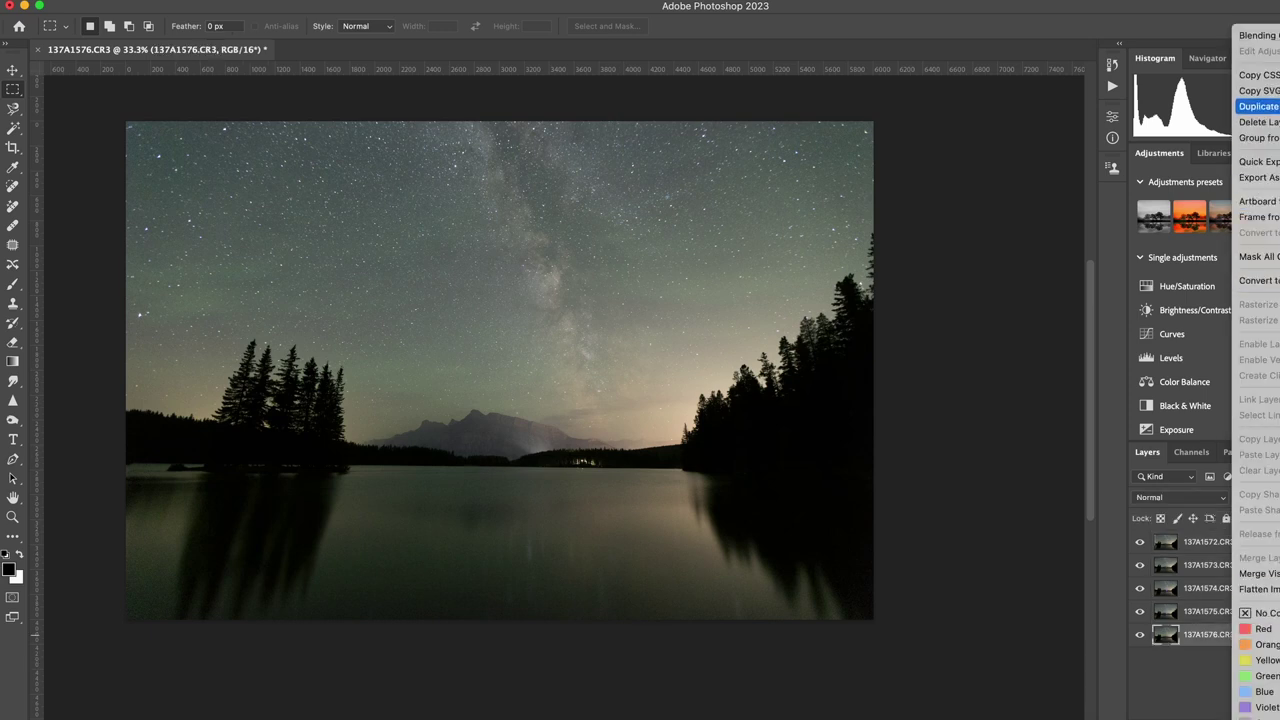
left_click(1258, 106)
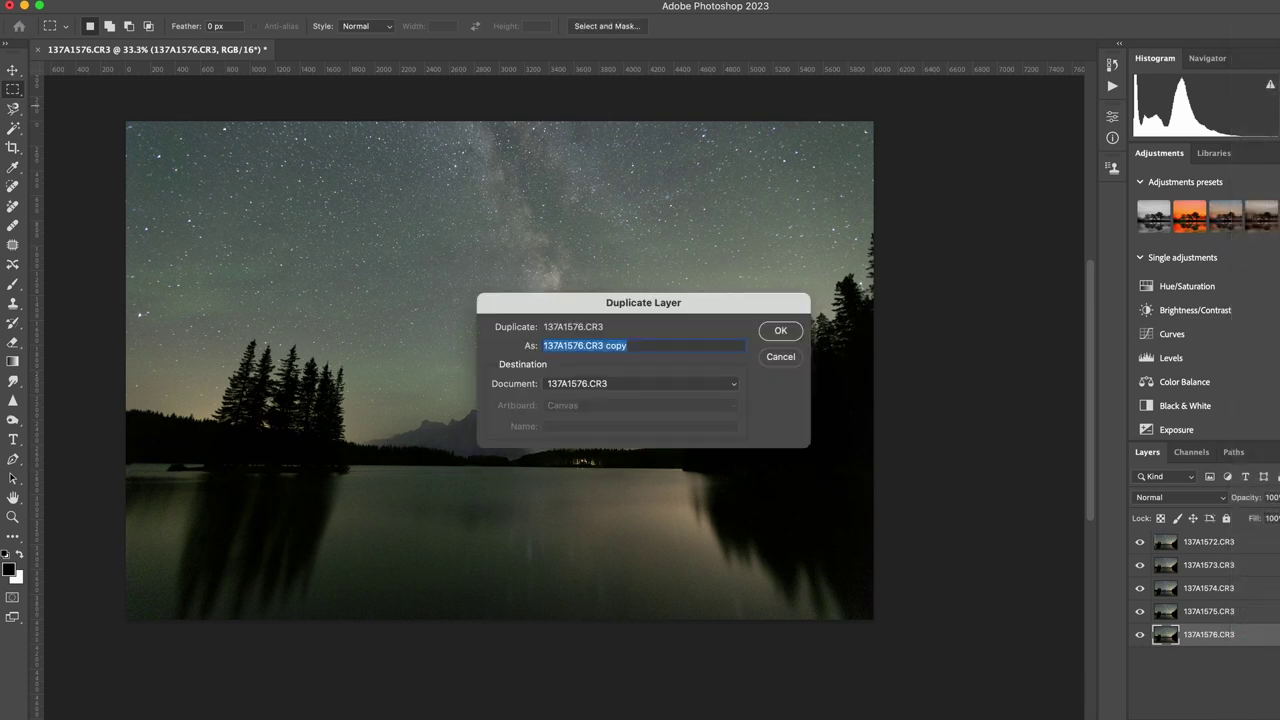
left_click(781, 332)
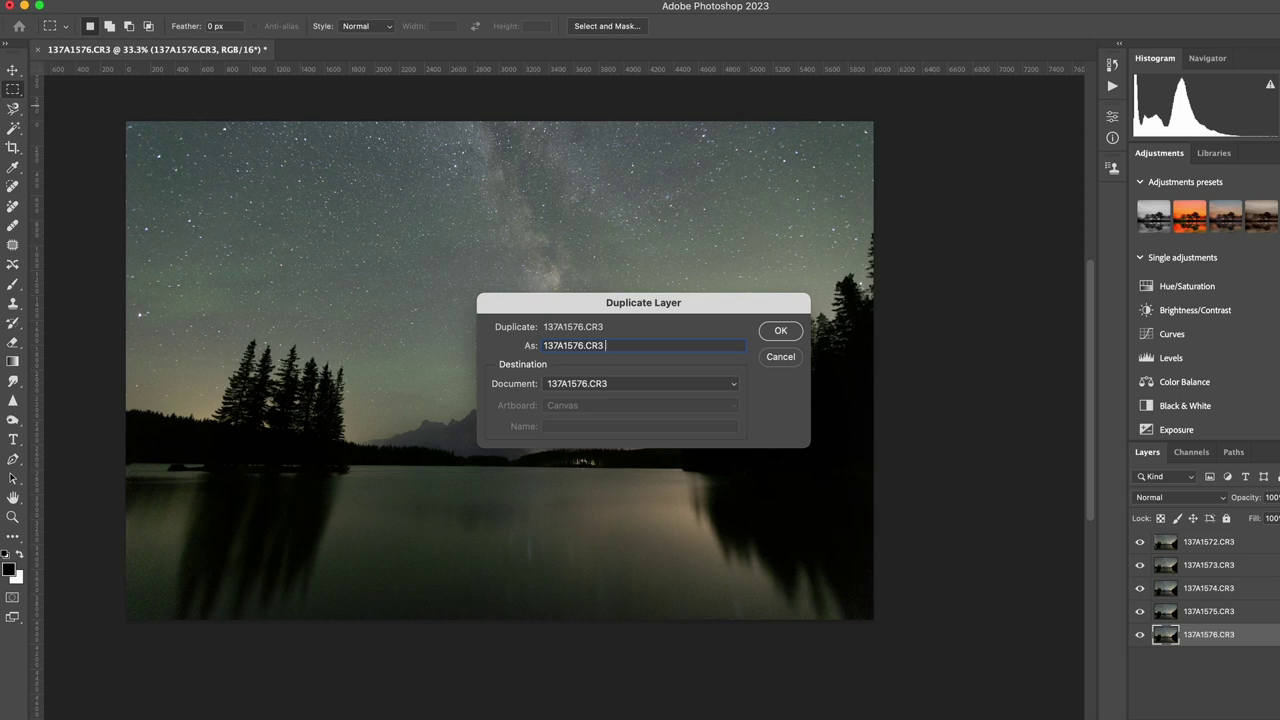
type("base")
key("Return")
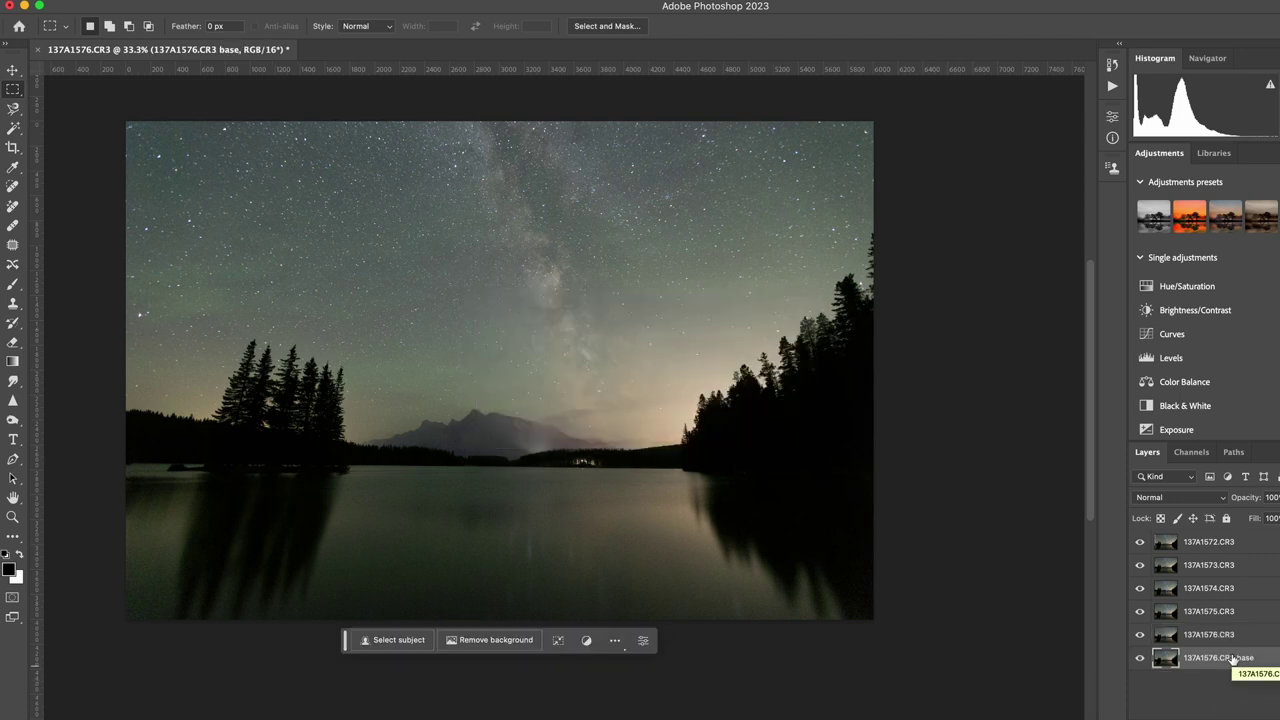
Hide the base copy and convert the five layers 137A1572.CR3 to 137A1576.CR3 into one smart object
left_click(1140, 658)
left_click(1215, 640)
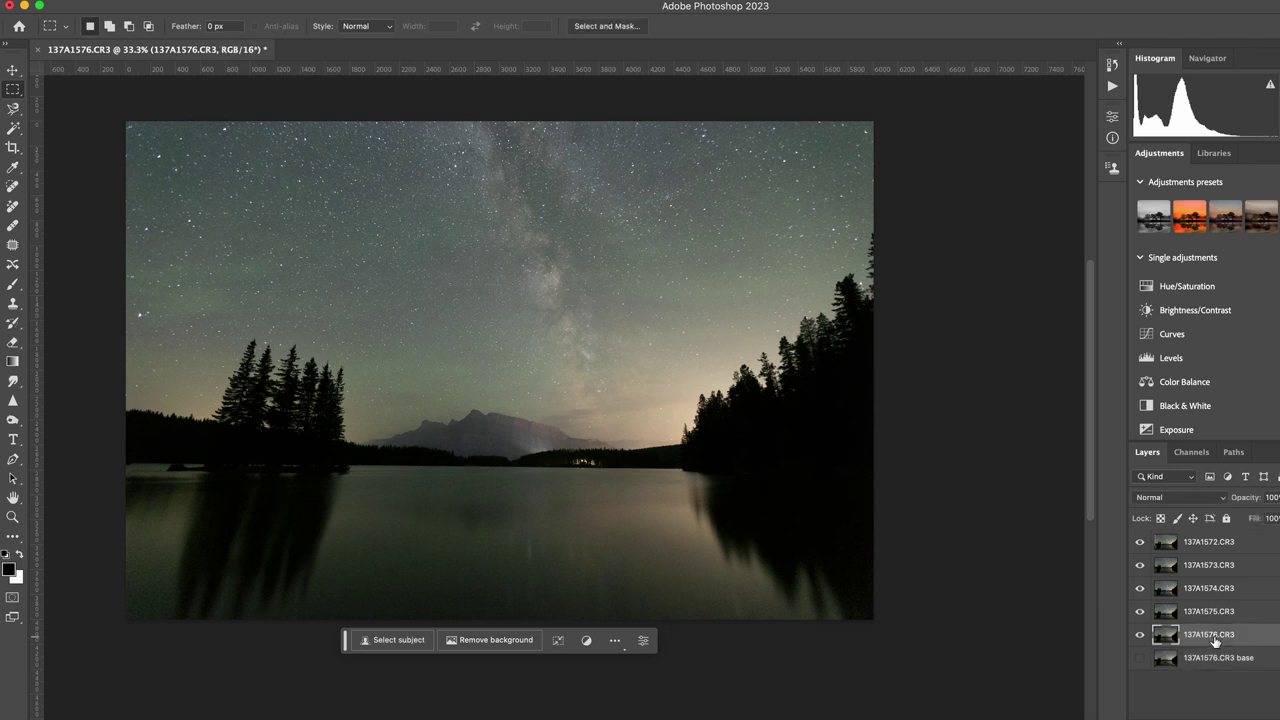
left_click(1227, 549, "shift")
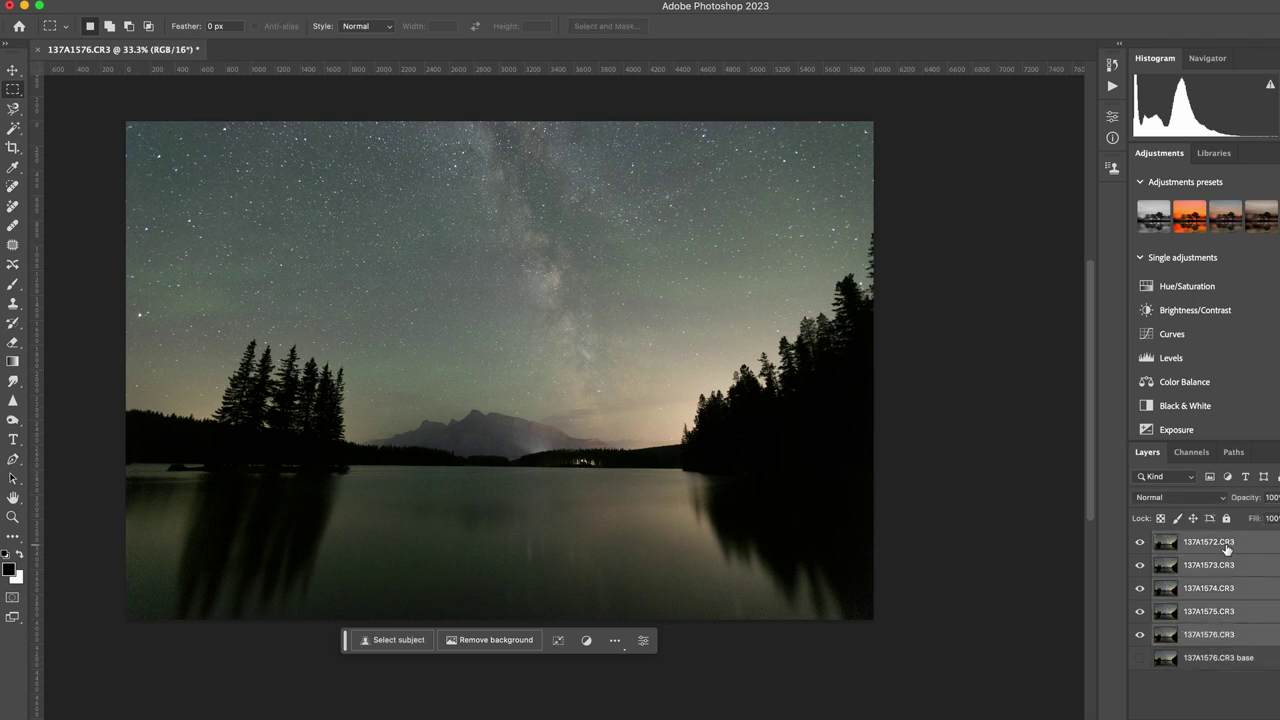
left_click(1228, 635)
left_click(1225, 546, "shift")
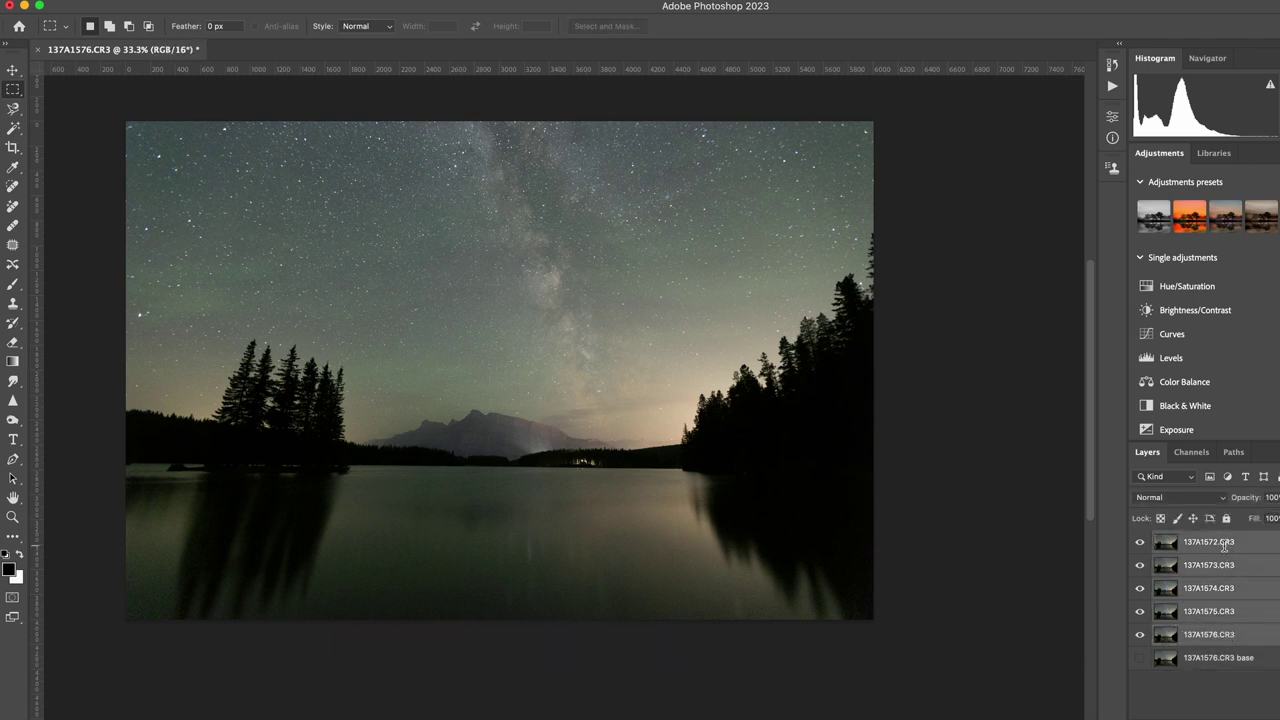
right_click(1223, 545)
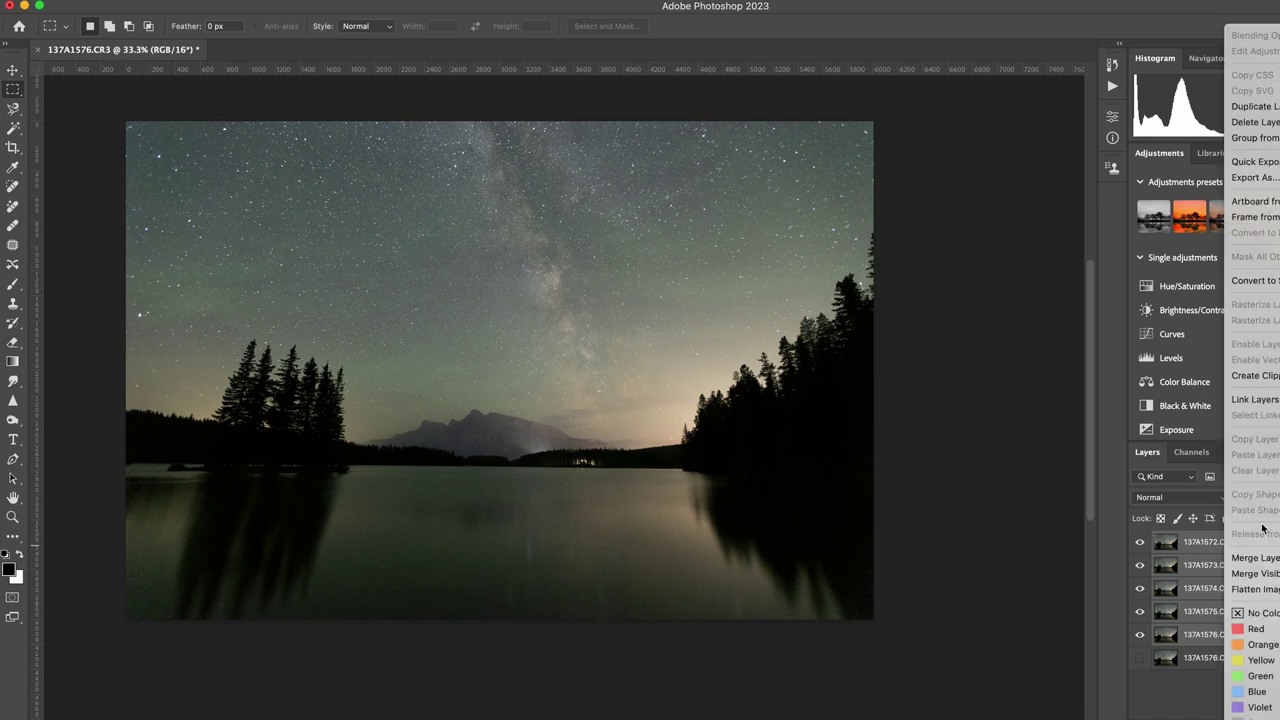
left_click(1255, 280)
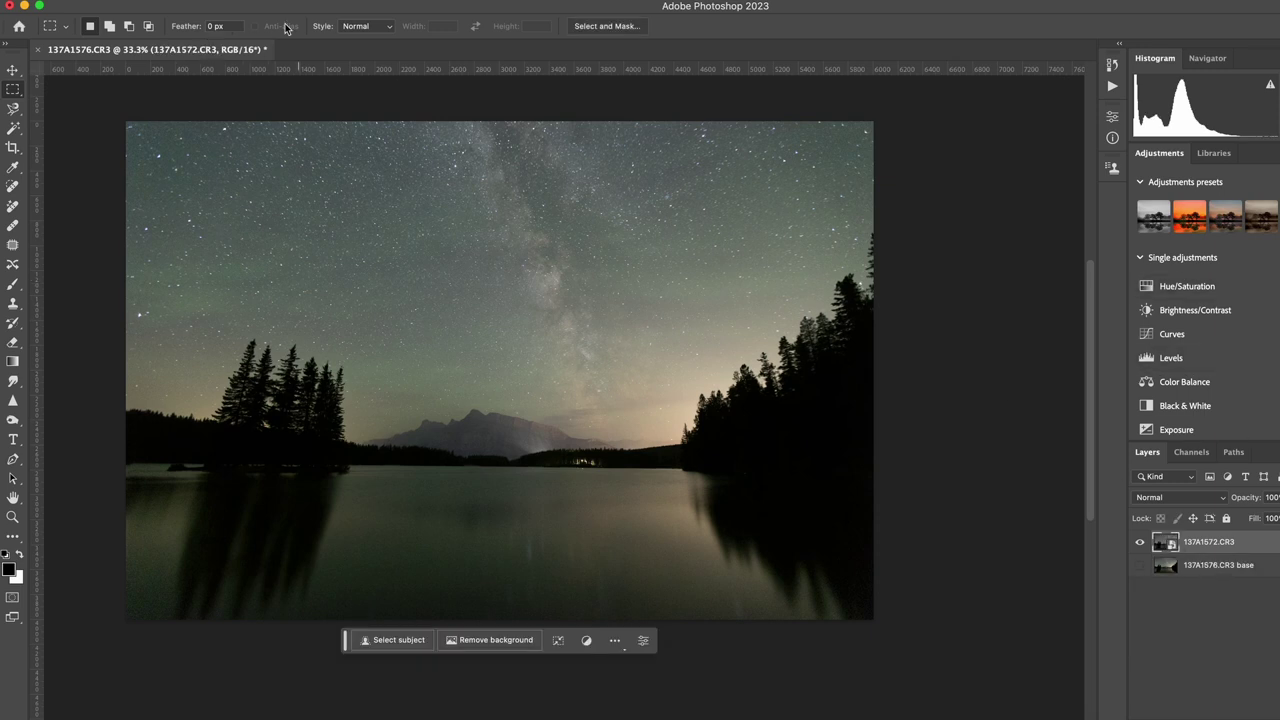
Apply a Stack Mode to the smart object to blend its aligned exposures
left_click(250, 0)
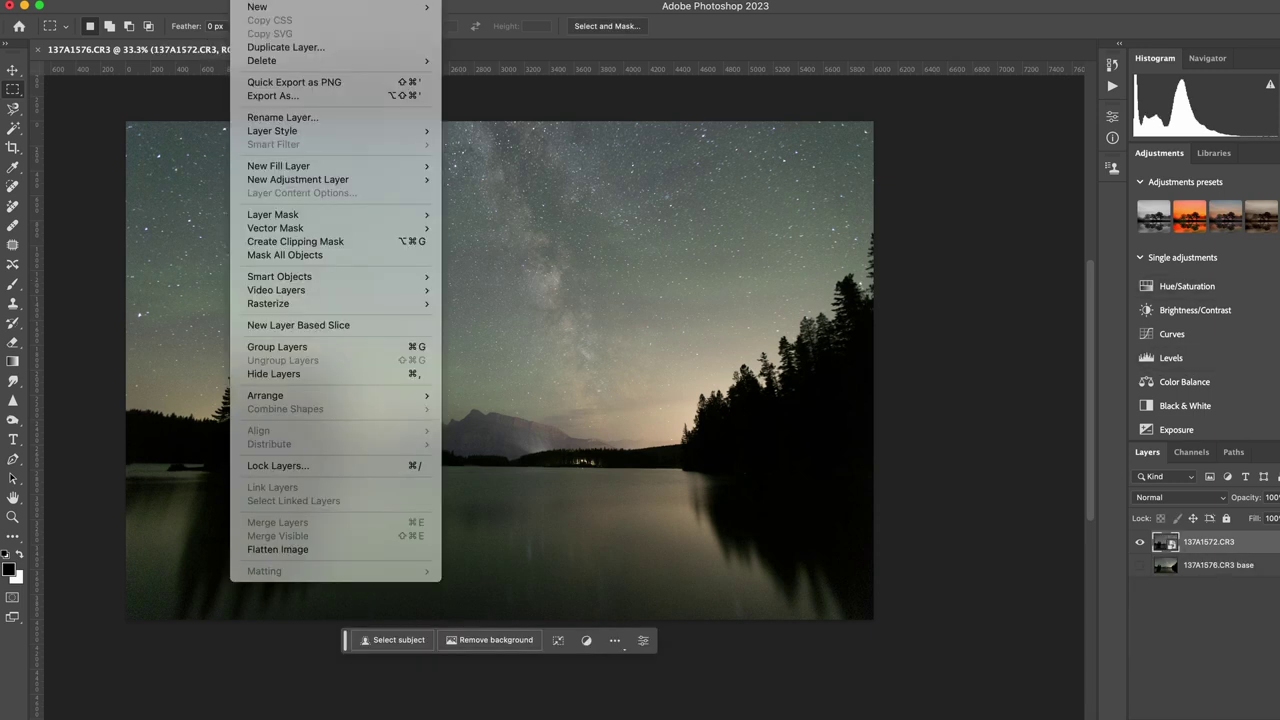
mouse_move(342, 276)
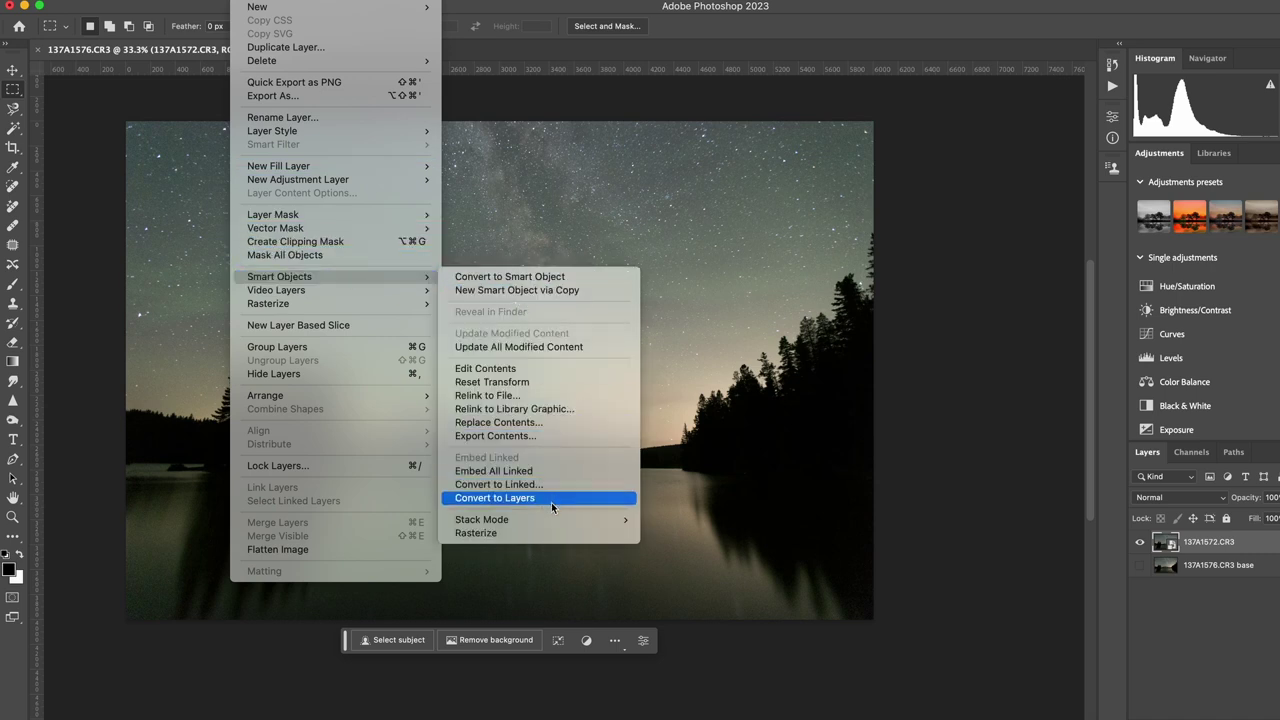
mouse_move(550, 519)
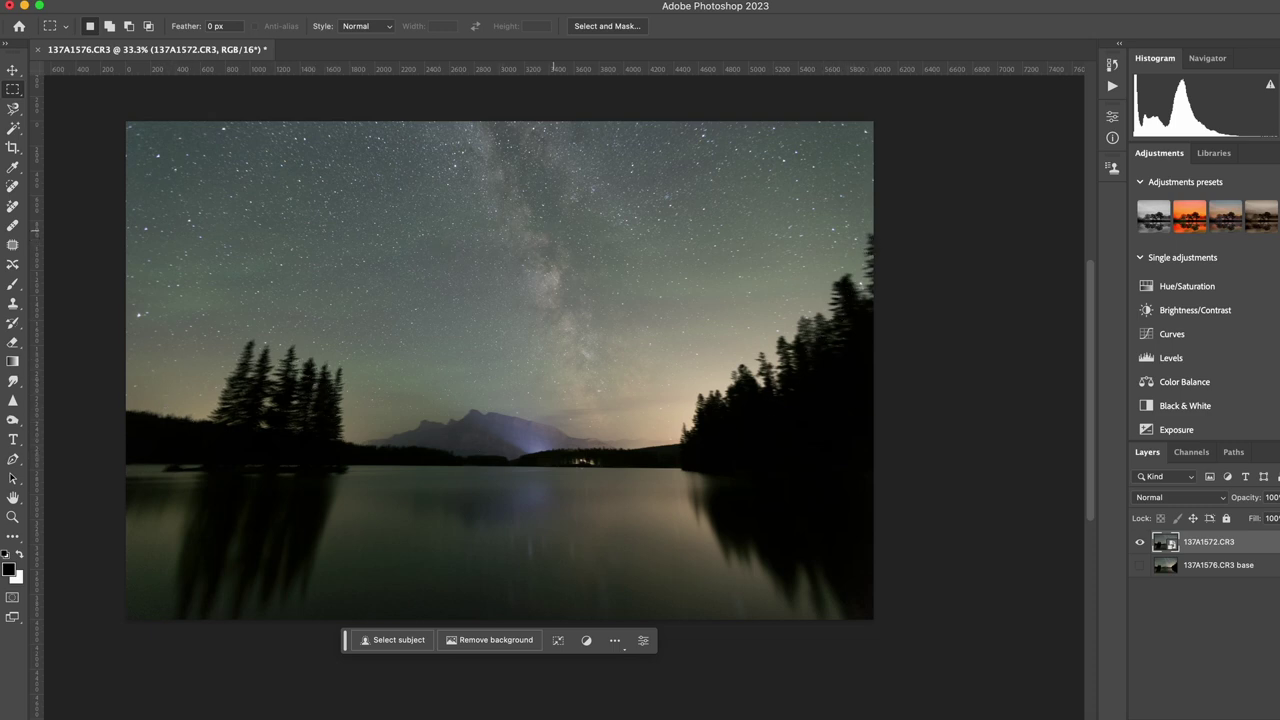
Examine the stars in the blended sky at 200% and return to the full image
key("super+plus")
key("super+plus")
key("super+plus")
key("super+plus")
scroll(566, 229, "up", 5)
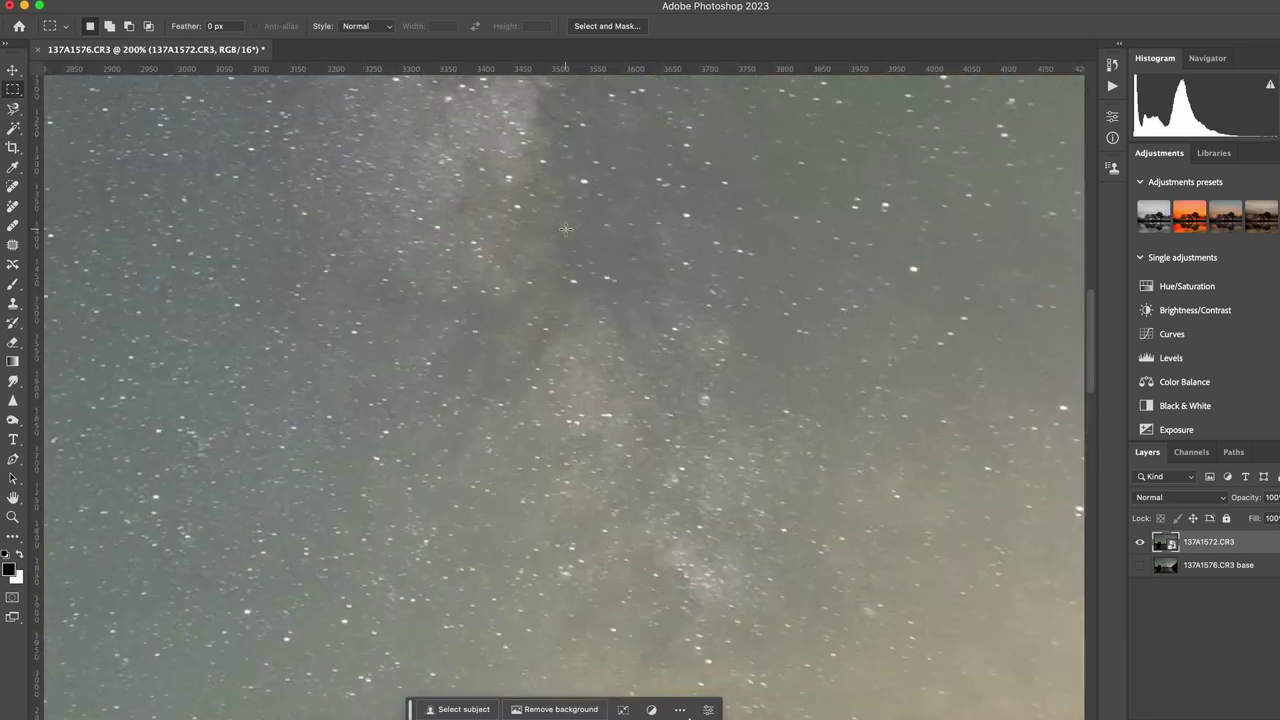
scroll(564, 228, "down", 5)
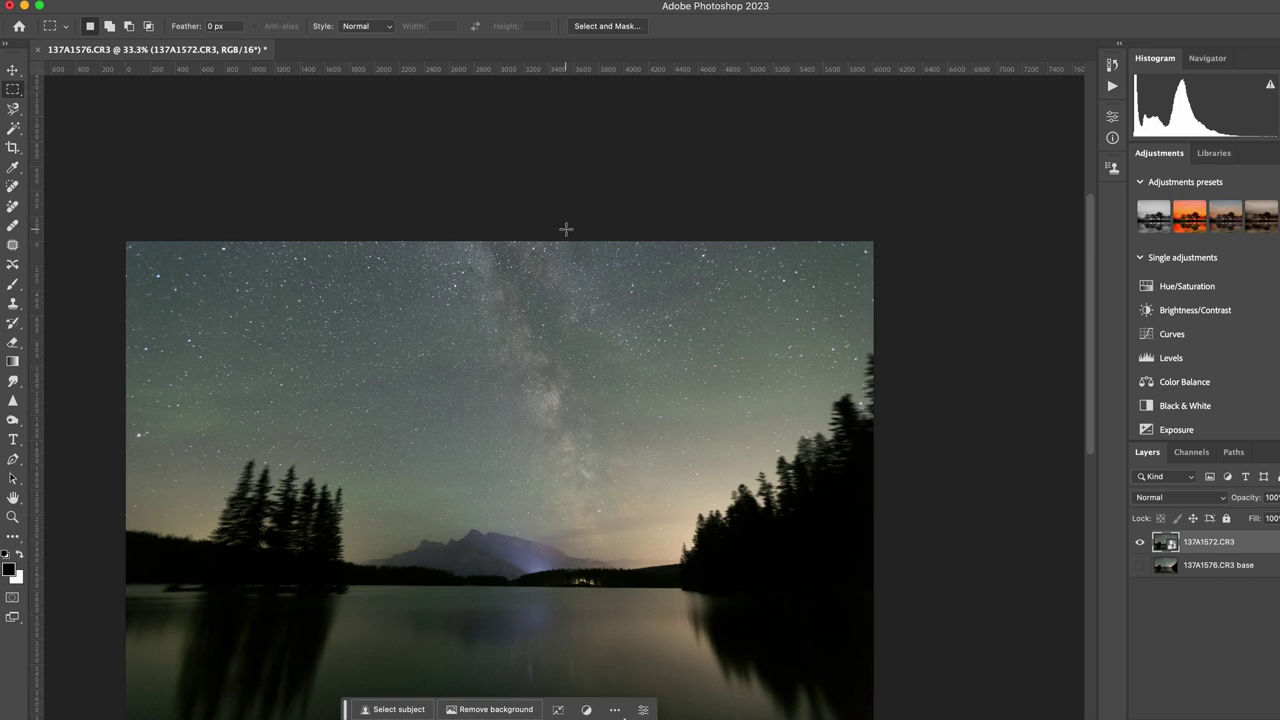
scroll(539, 395, "down", 3)
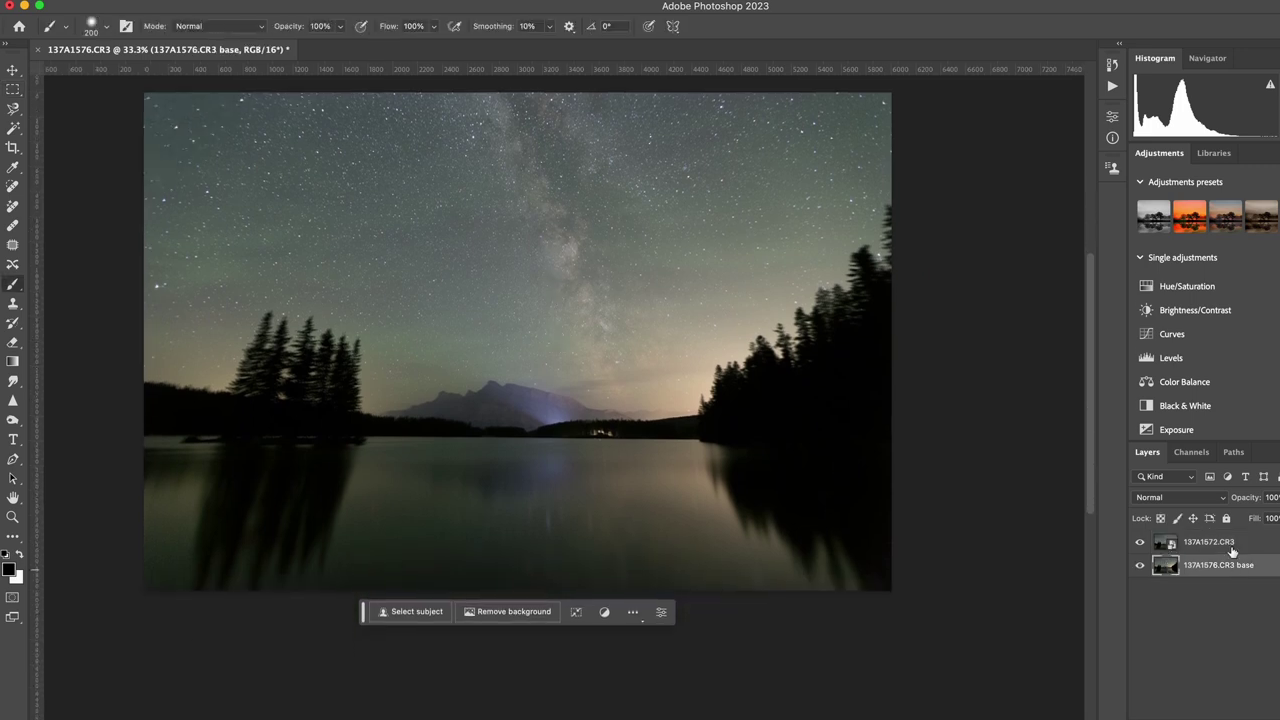
Add a white layer mask to the 137A1572.CR3 smart object and use a 200 px brush with 31% hardness
left_click(1232, 545)
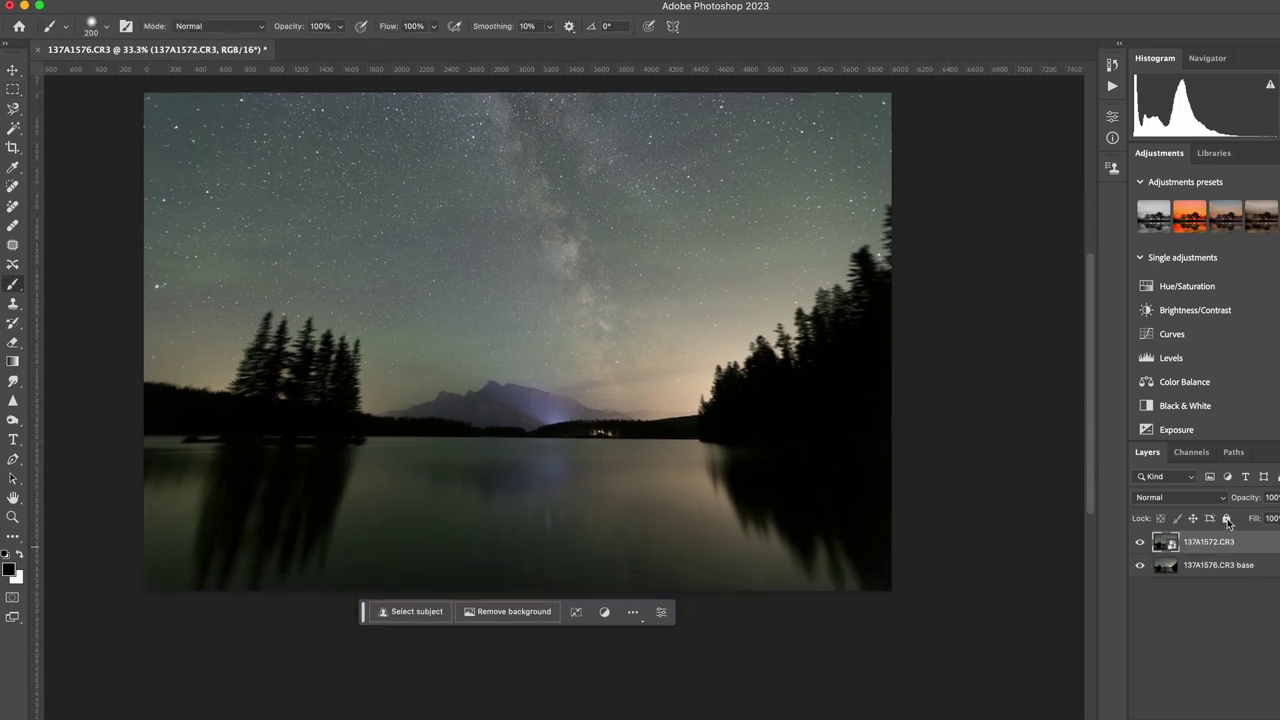
left_click(1208, 566)
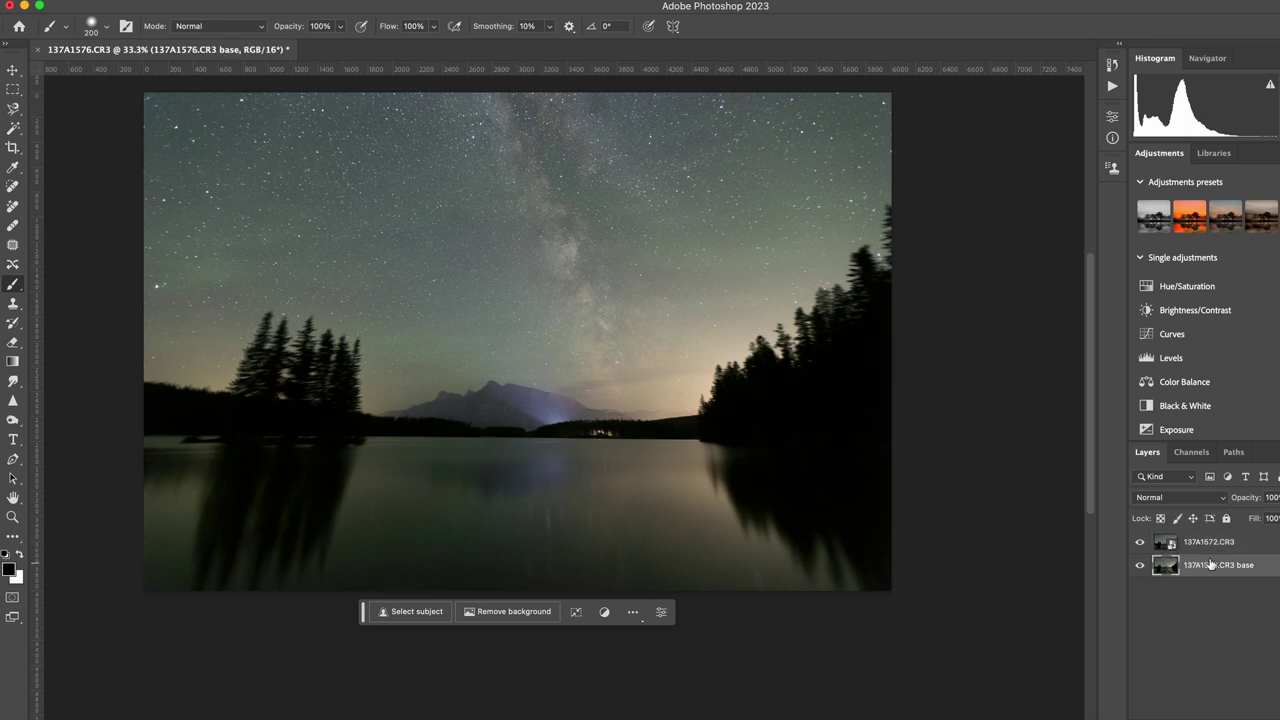
left_click(1218, 544)
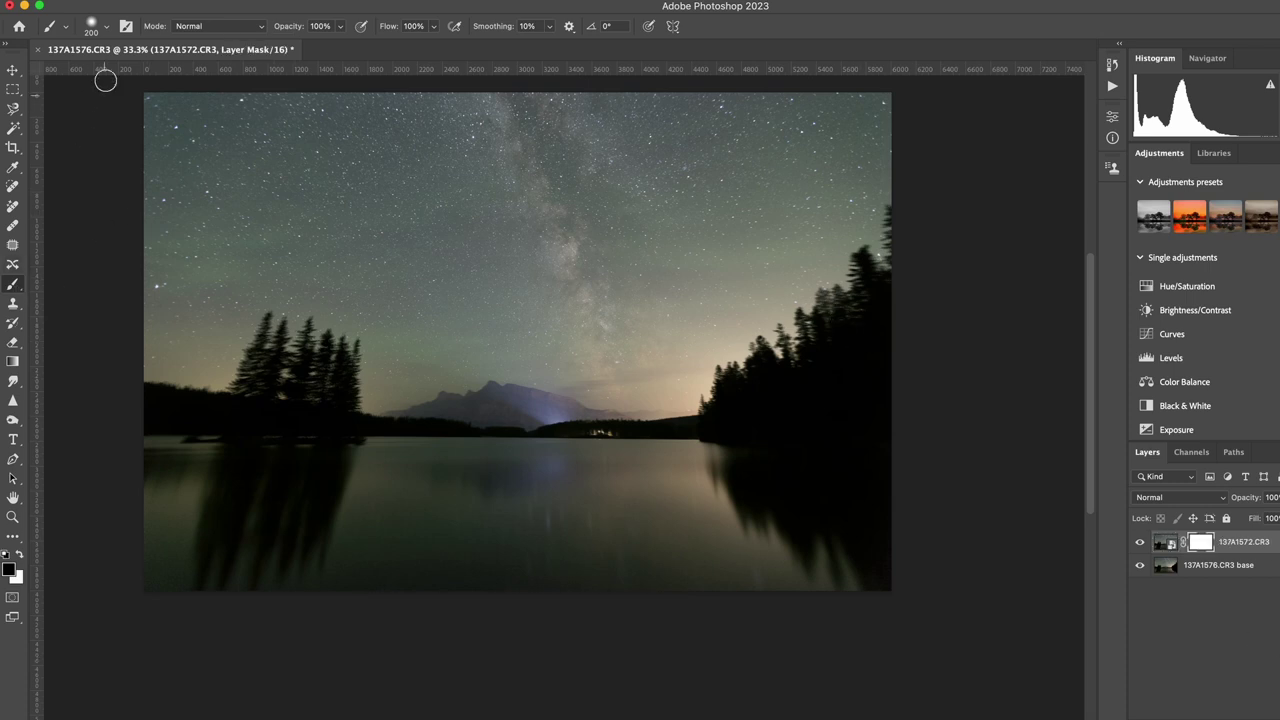
left_click(105, 25)
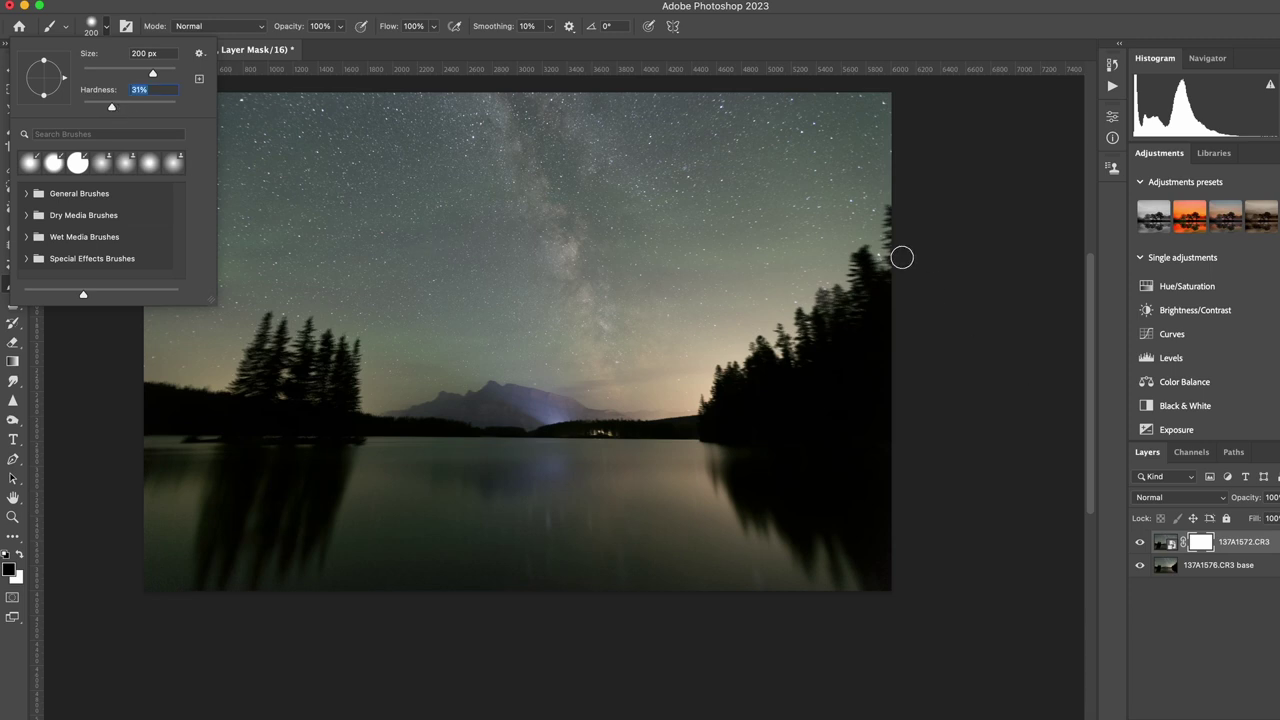
key("Return")
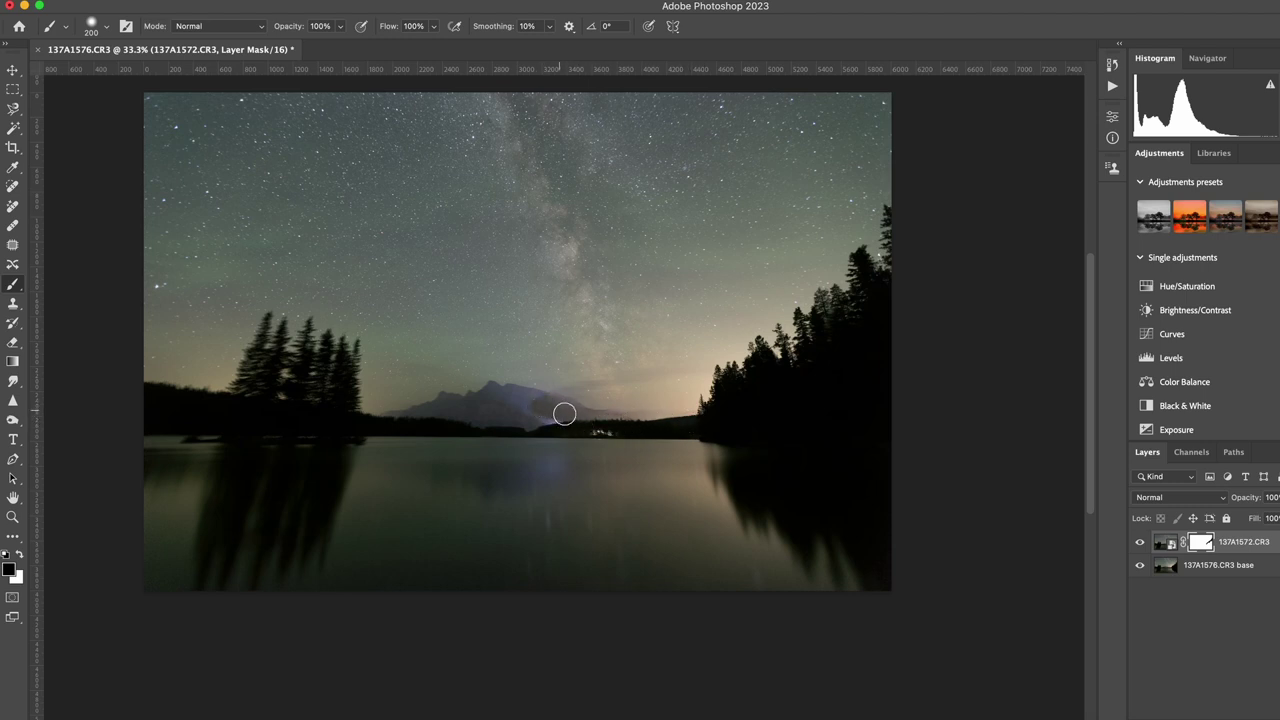
Paint black on the layer mask over the mountain and distant treeline to reveal the sharp base layer
scroll(548, 408, "up", 5)
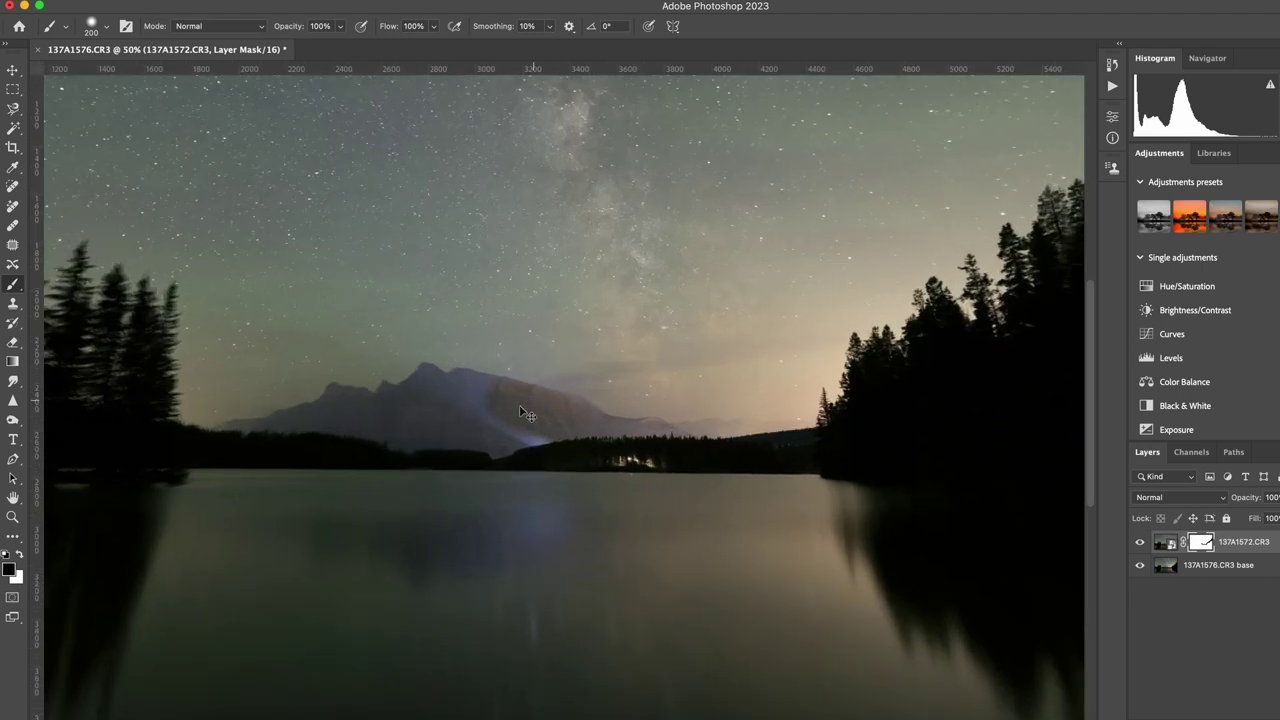
mouse_move(293, 368)
left_mouse_down()
mouse_move(206, 374)
mouse_move(236, 399)
mouse_move(485, 429)
mouse_move(613, 470)
mouse_move(584, 461)
mouse_move(594, 457)
mouse_move(462, 467)
mouse_move(418, 507)
mouse_move(361, 515)
left_mouse_up()
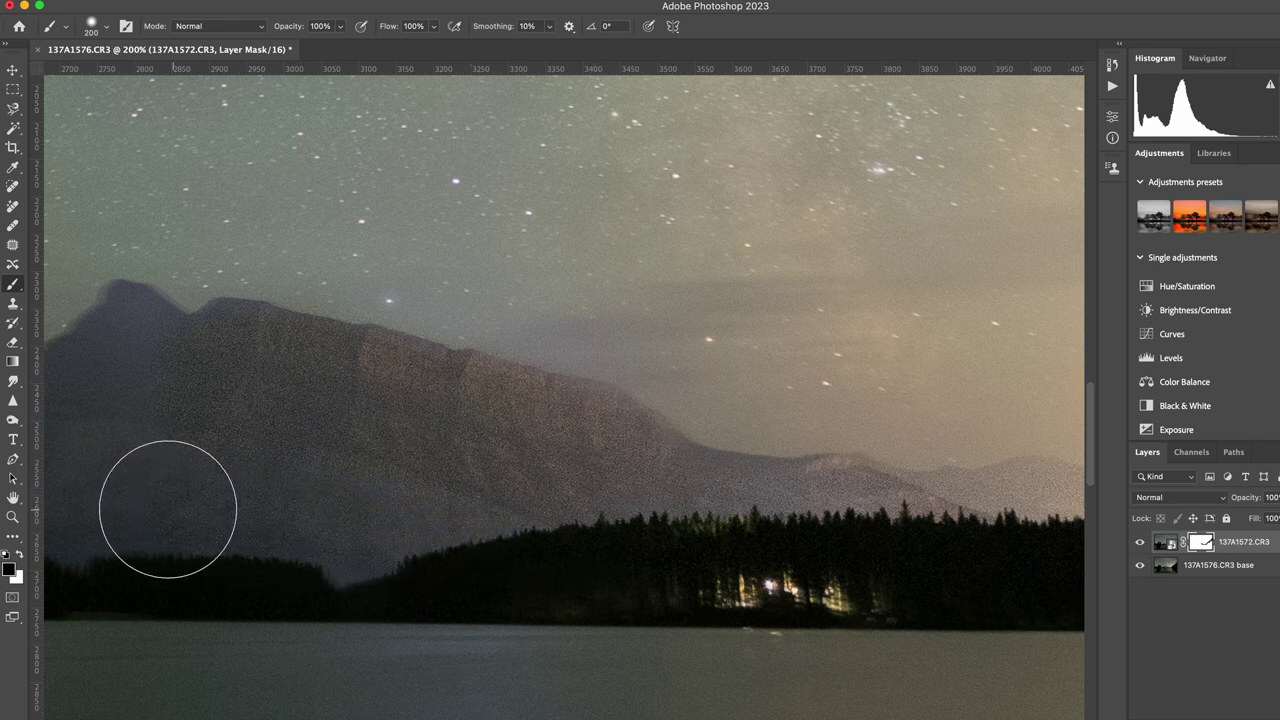
left_click_drag(163, 503, 749, 437)
mouse_move(706, 371)
left_mouse_down()
mouse_move(663, 351)
mouse_move(571, 406)
mouse_move(505, 402)
mouse_move(463, 433)
mouse_move(377, 412)
mouse_move(334, 475)
mouse_move(266, 483)
mouse_move(252, 470)
mouse_move(305, 500)
mouse_move(433, 536)
mouse_move(637, 555)
mouse_move(920, 551)
left_mouse_up()
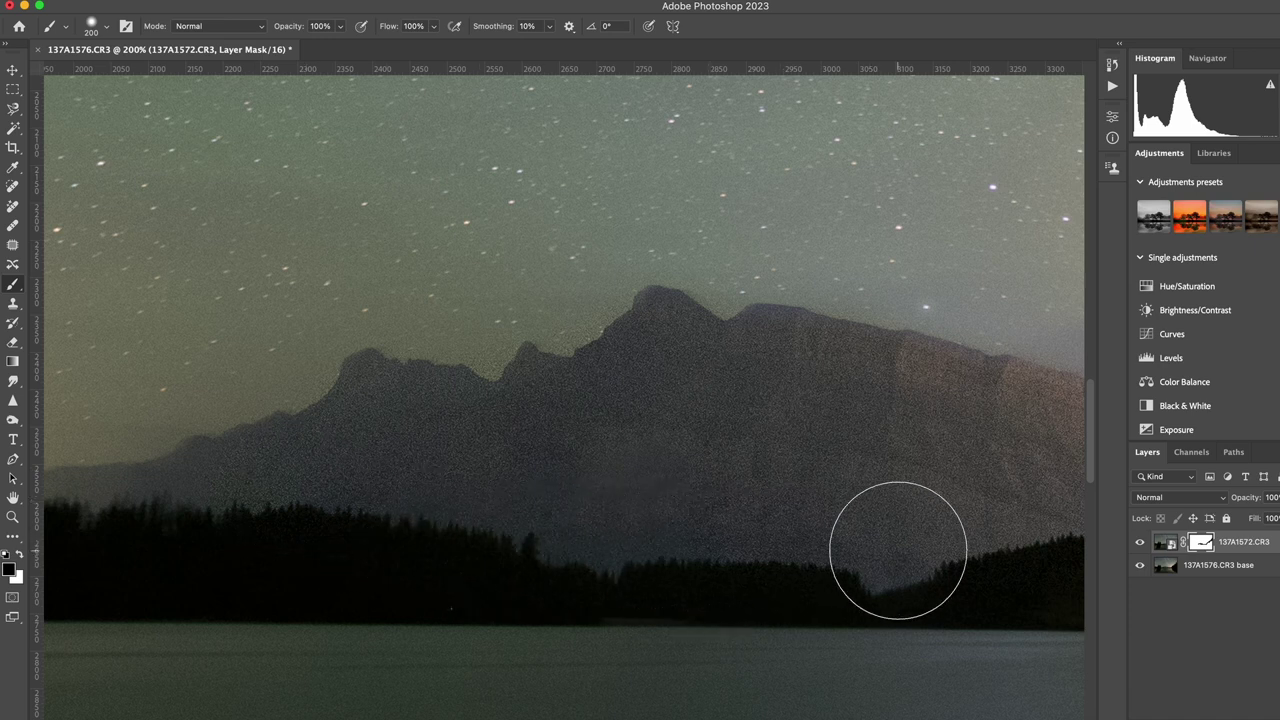
left_click_drag(366, 509, 729, 514)
mouse_move(601, 490)
left_mouse_down()
mouse_move(506, 517)
mouse_move(349, 529)
mouse_move(186, 506)
mouse_move(190, 490)
left_mouse_up()
key("super+minus")
key("super+minus")
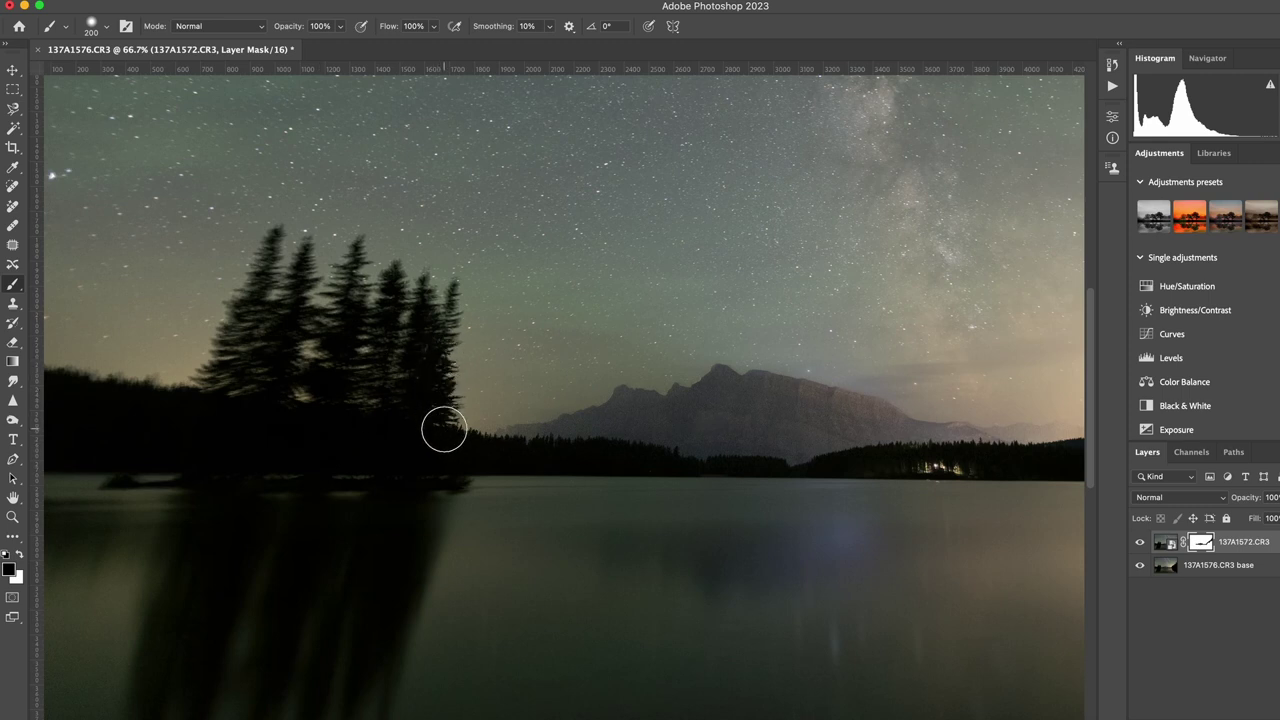
Try masking the tall trees on the island with the 200 px brush, and undo the strokes
mouse_move(443, 429)
left_mouse_down()
mouse_move(445, 304)
mouse_move(423, 286)
mouse_move(391, 317)
mouse_move(389, 277)
mouse_move(372, 270)
left_mouse_up()
key("super+plus")
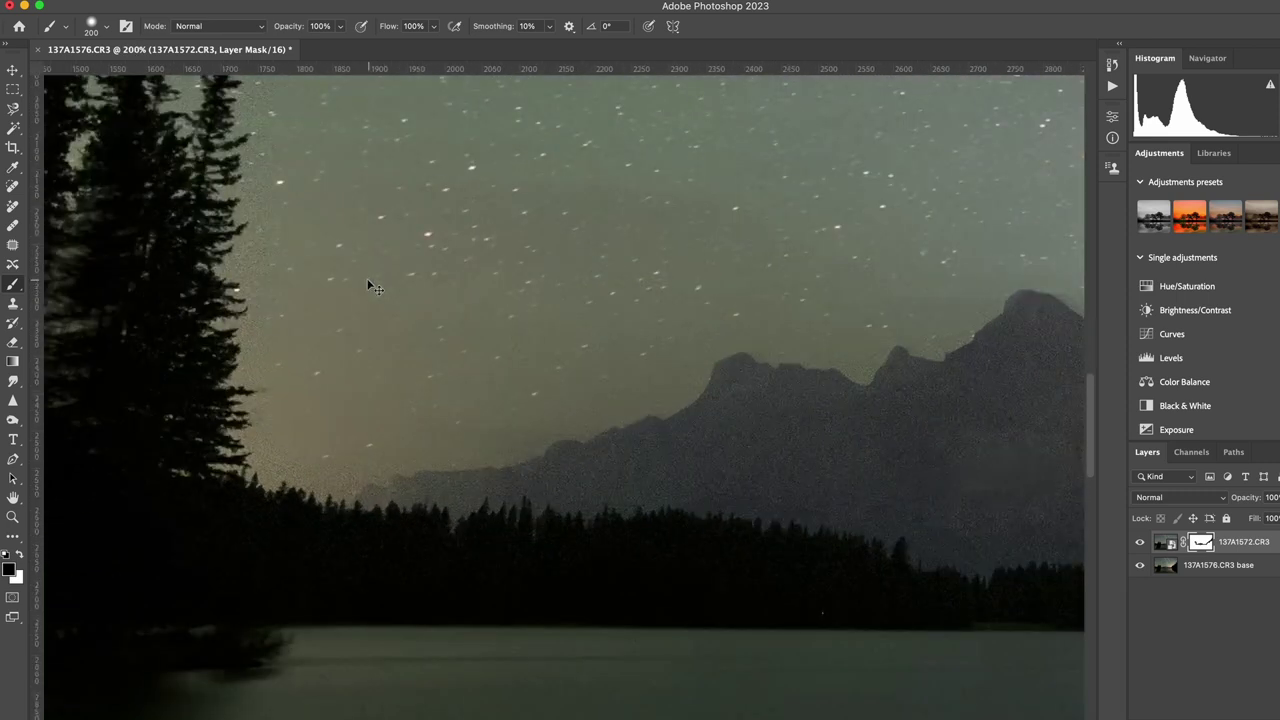
key("super+plus")
left_click_drag(185, 278, 562, 423)
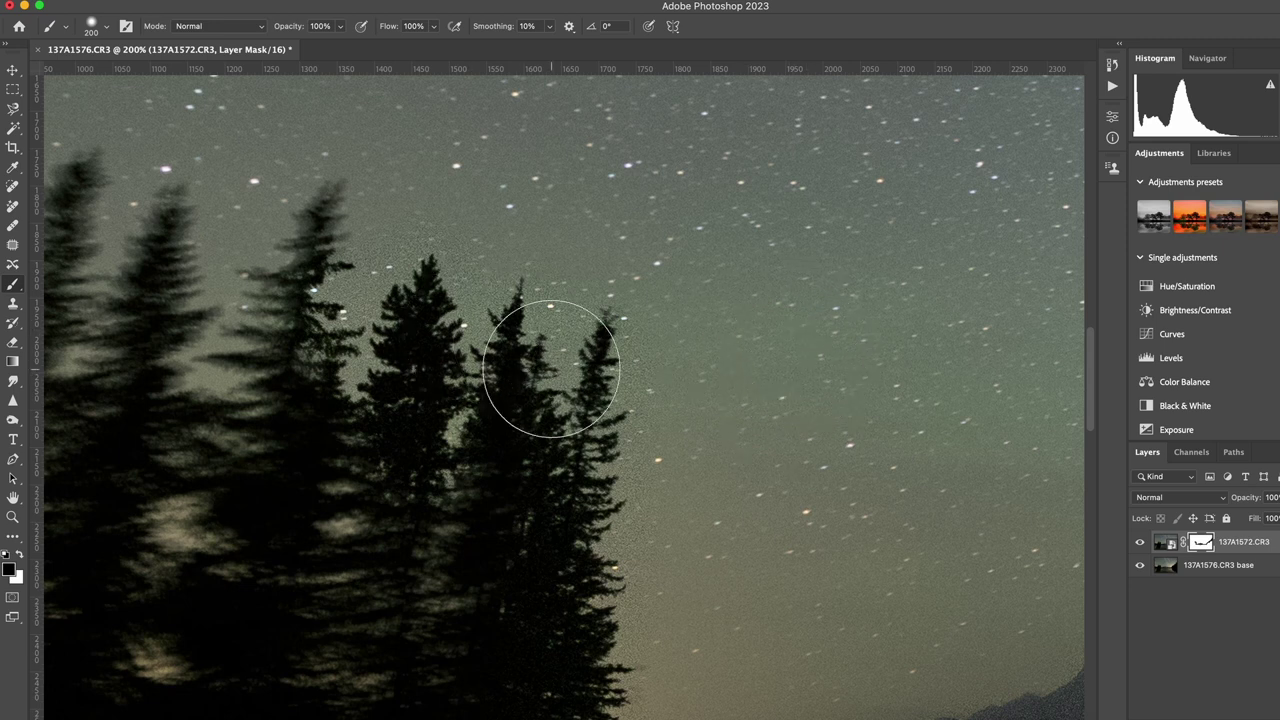
key("super+z")
Reduce the brush to 90 px and paint black on the mask over the tall trees left of the mountain
key("bracketleft")
key("bracketleft")
key("bracketleft")
key("bracketleft")
key("bracketleft")
key("bracketleft")
key("bracketleft")
key("bracketleft")
key("bracketleft")
key("bracketleft")
key("bracketleft")
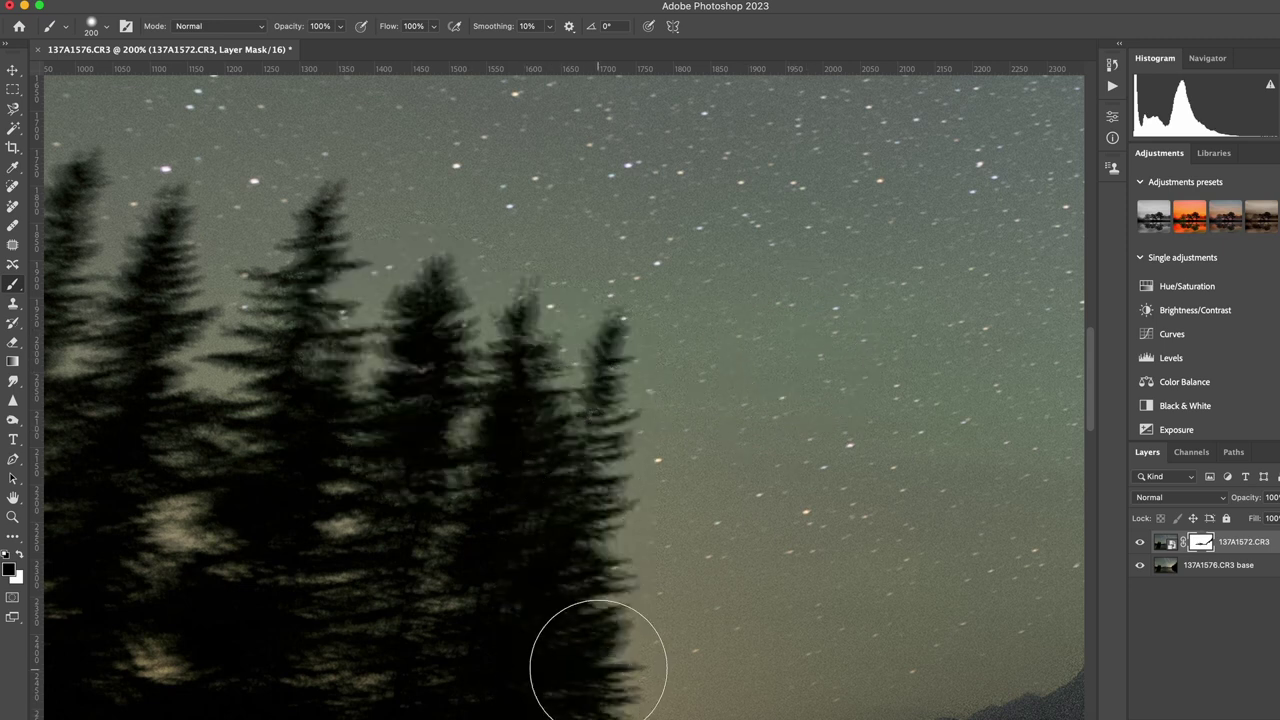
mouse_move(612, 686)
left_mouse_down()
mouse_move(586, 495)
mouse_move(603, 354)
mouse_move(557, 454)
mouse_move(594, 380)
mouse_move(596, 324)
mouse_move(505, 450)
mouse_move(504, 313)
left_mouse_up()
key("super+minus")
key("super+minus")
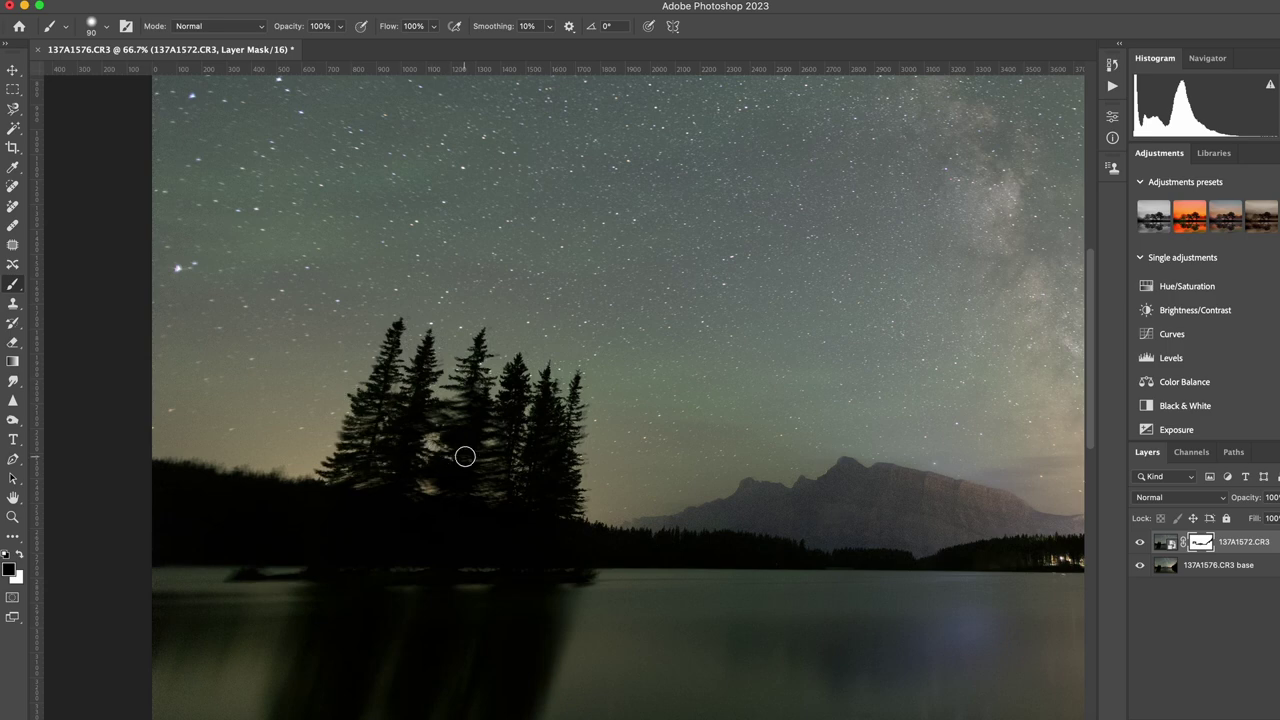
Enlarge the brush to continue masking the landscape farther to the right
key("bracketright")
key("bracketright")
key("bracketright")
key("bracketright")
key("bracketright")
key("bracketright")
scroll(586, 563, "right", 10)
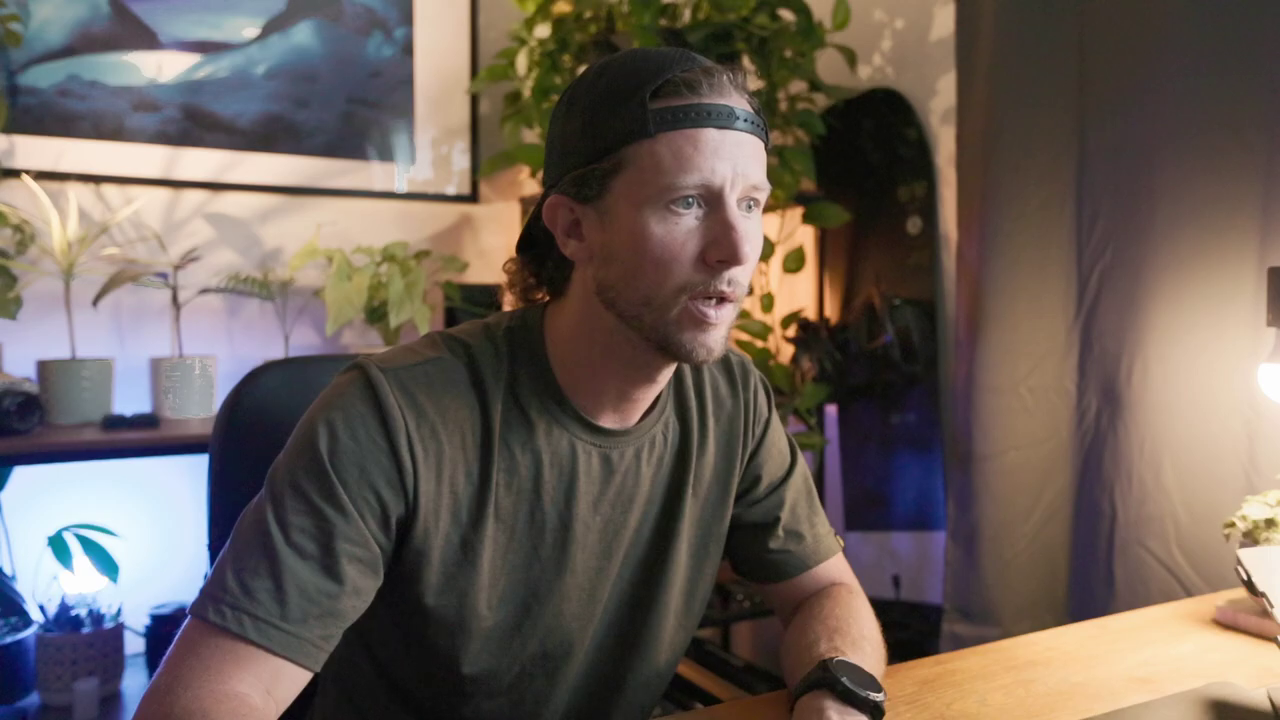